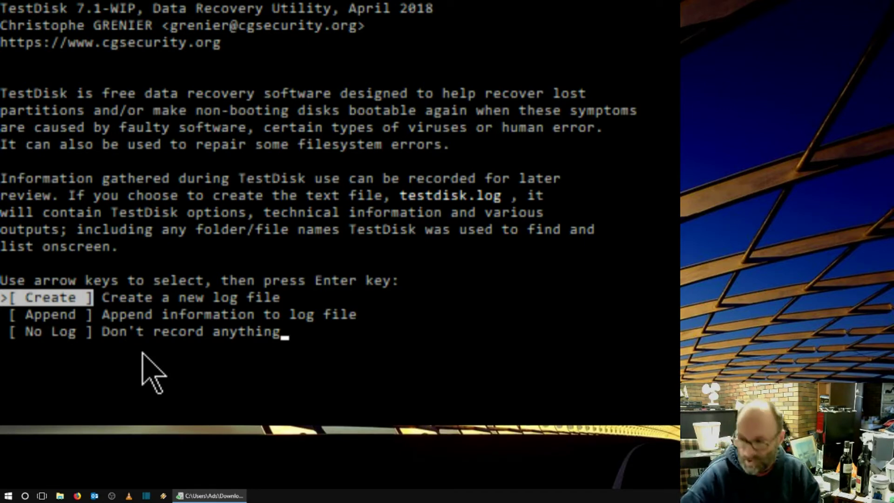
Run TestDisk with No Log and proceed with the 15 GB Imation Nano Pro II stick (/dev/sdd)
key("Down")
key("Down")
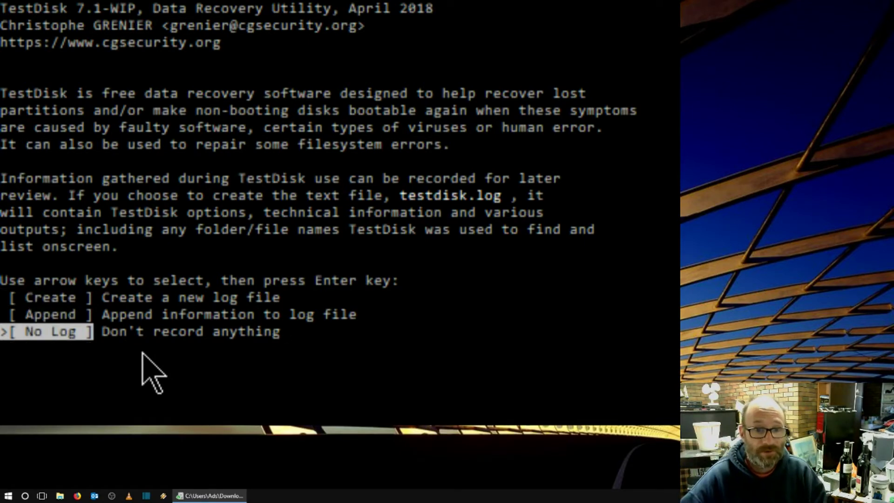
key("Return")
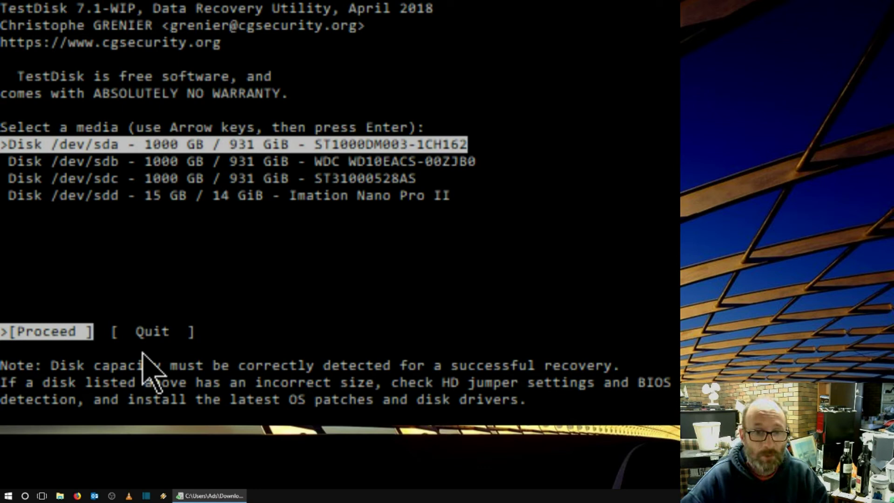
key("Down")
key("Down")
key("Down")
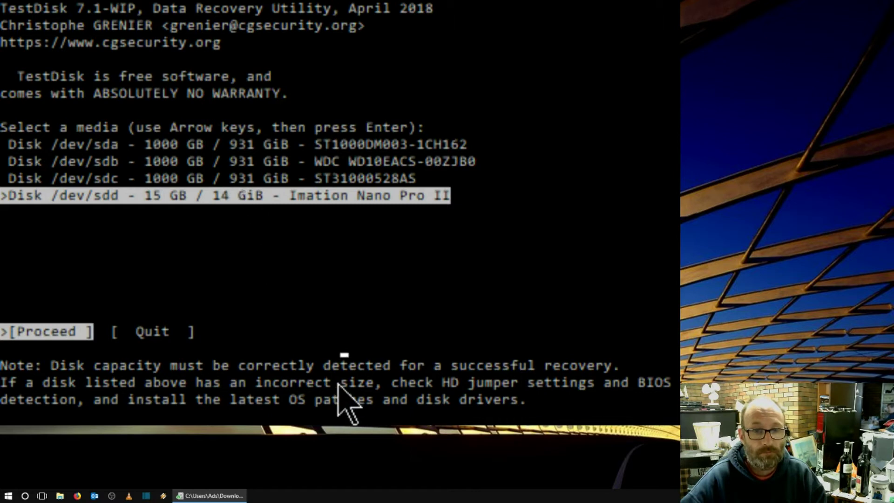
key("Return")
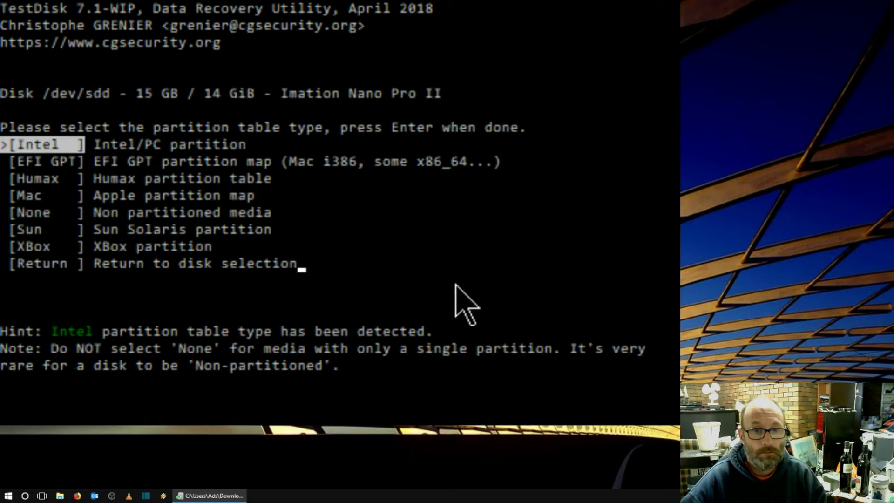
Accept the Intel partition table, analyse the disk and quick-search to find the FAT32 LBA partition RED
key("Return")
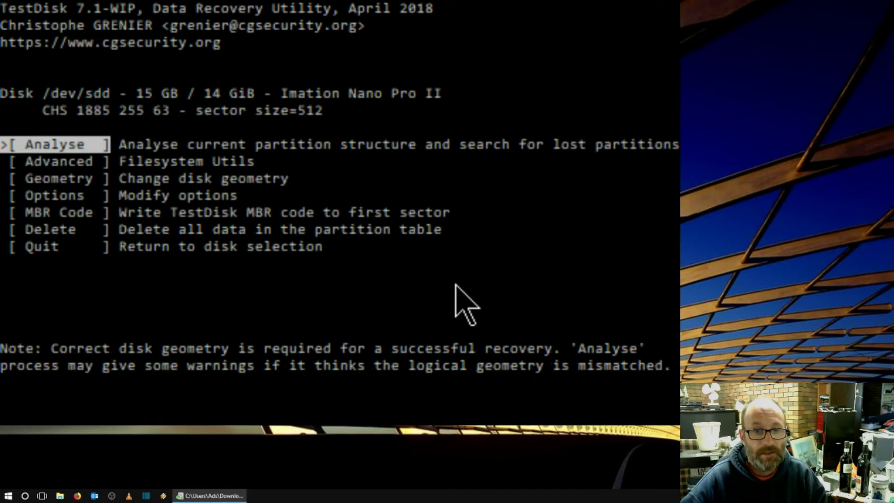
key("Return")
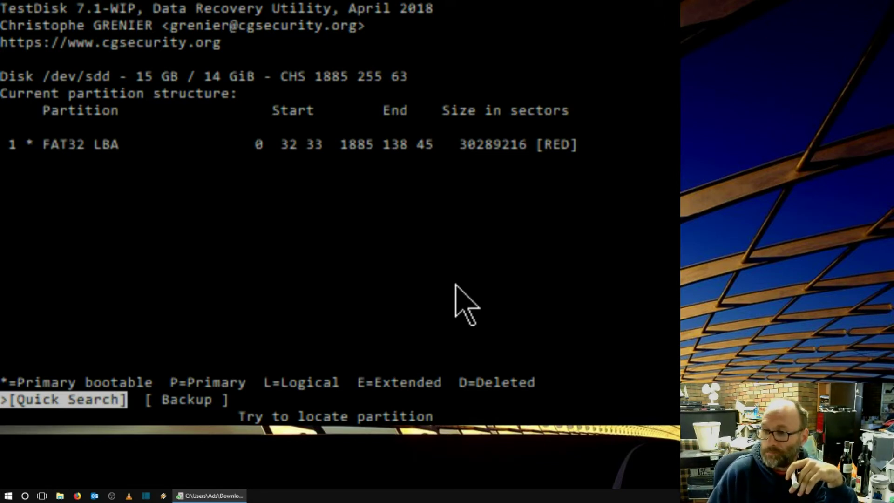
key("Return")
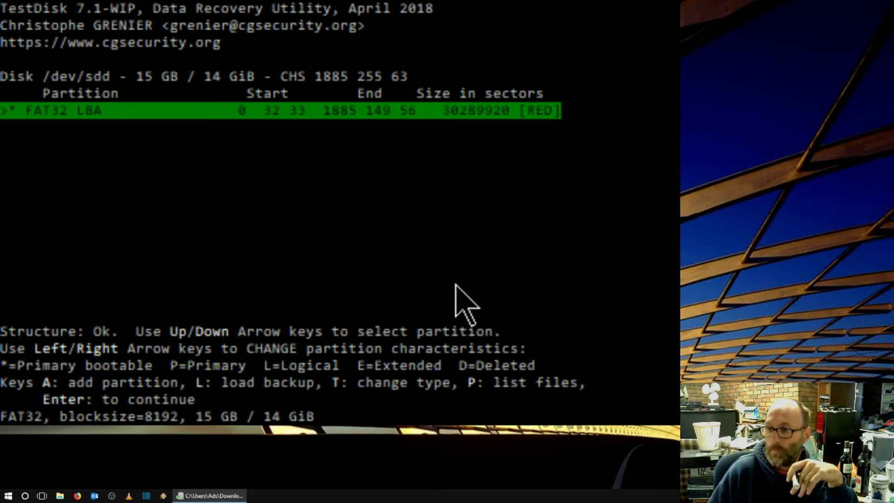
key("Return")
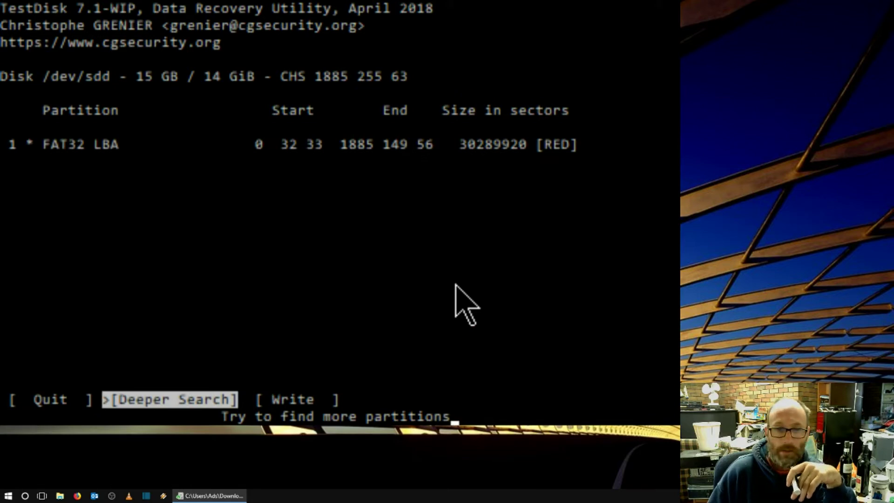
Run a Deeper Search, which again finds the 30289920-sector FAT32 partition RED with structure Ok
key("Return")
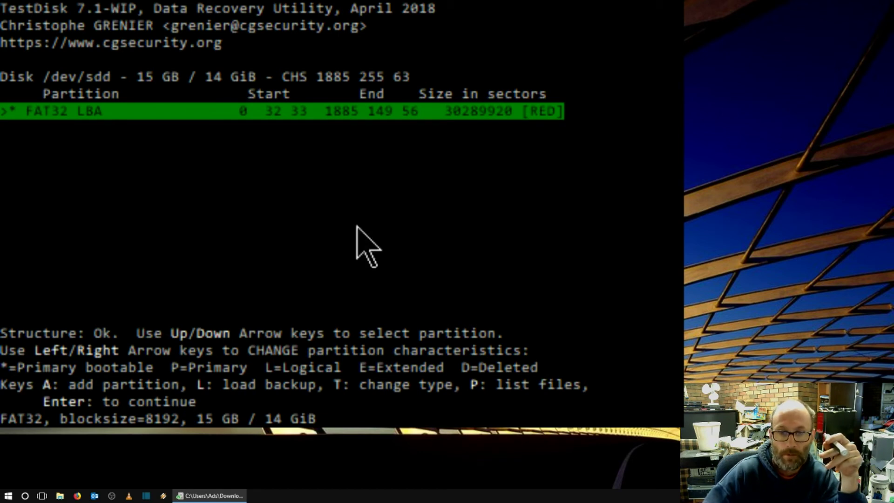
key("p")
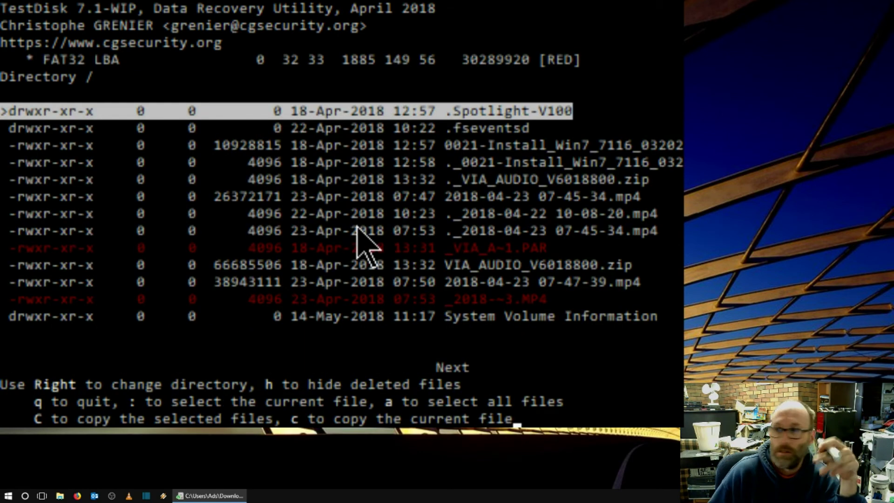
key("Down")
key("Down")
key("Down")
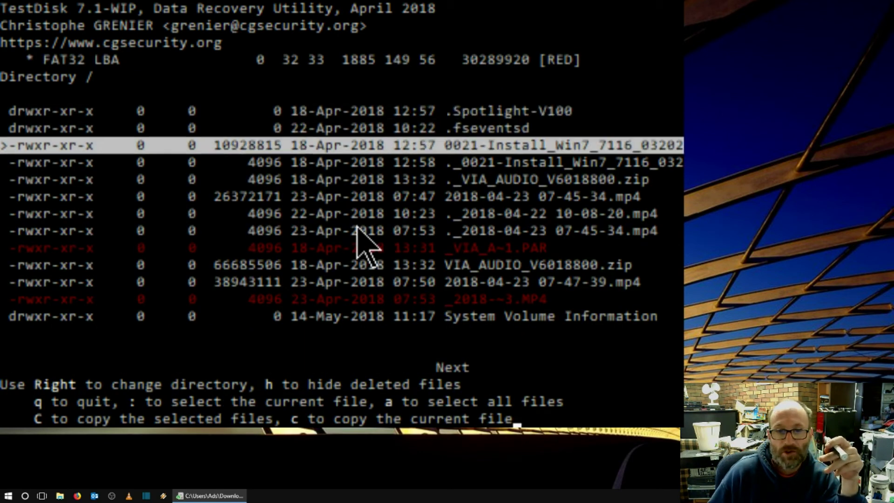
key("Down")
key("Down")
key("Down")
key("Down")
key("Down")
key("Down")
key("Down")
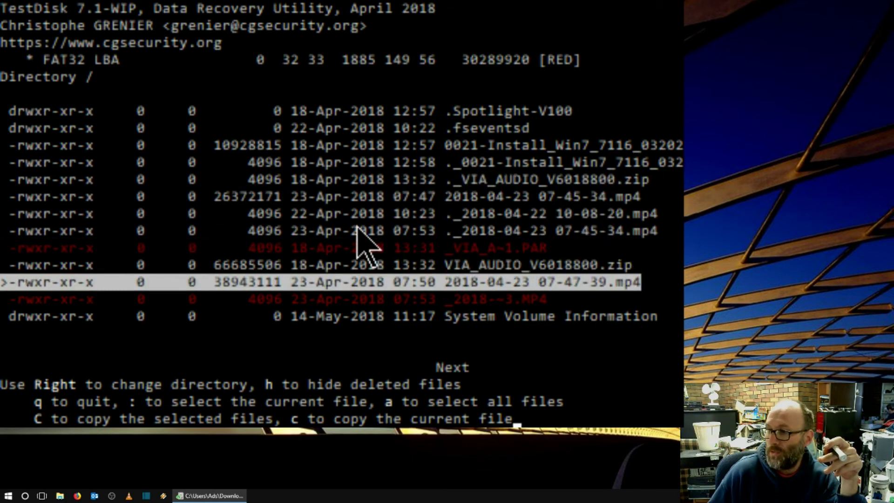
key("Up")
key("Up")
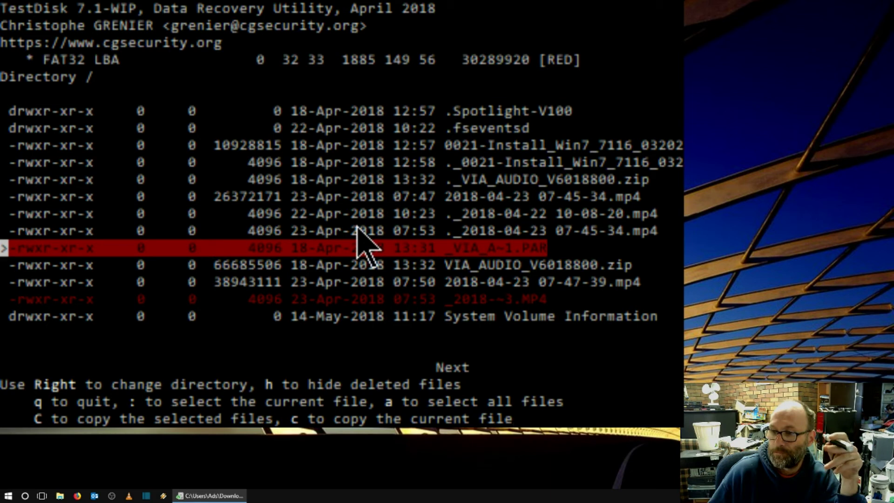
key("Down")
key("Down")
key("Down")
key("Down")
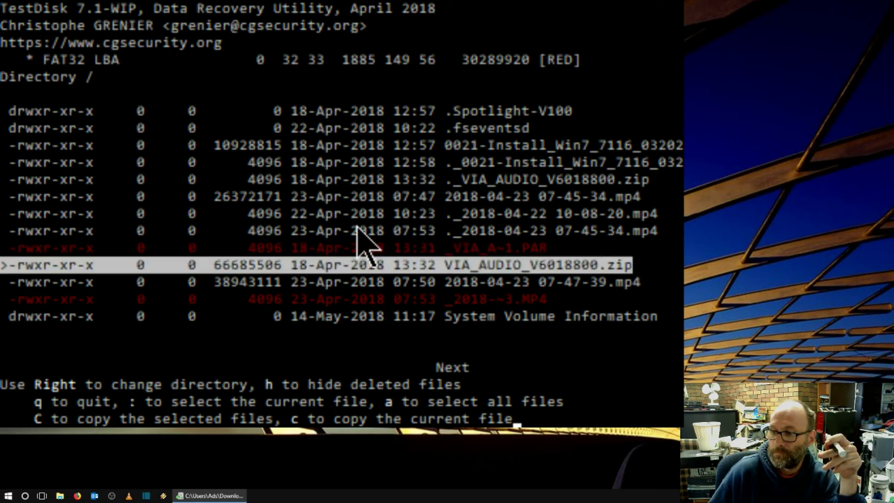
key("Up")
key("Up")
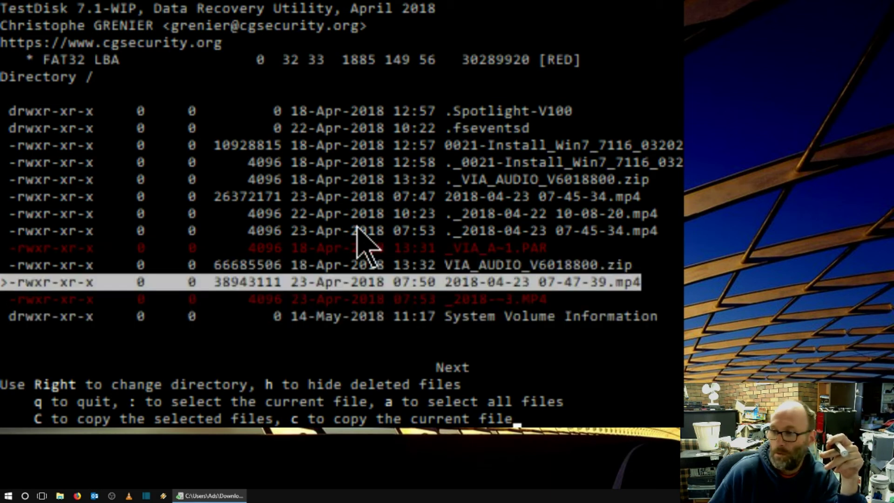
key("Up")
key("Up")
key("Up")
key("Up")
key("Up")
key("Up")
key("Up")
key("Up")
key("Up")
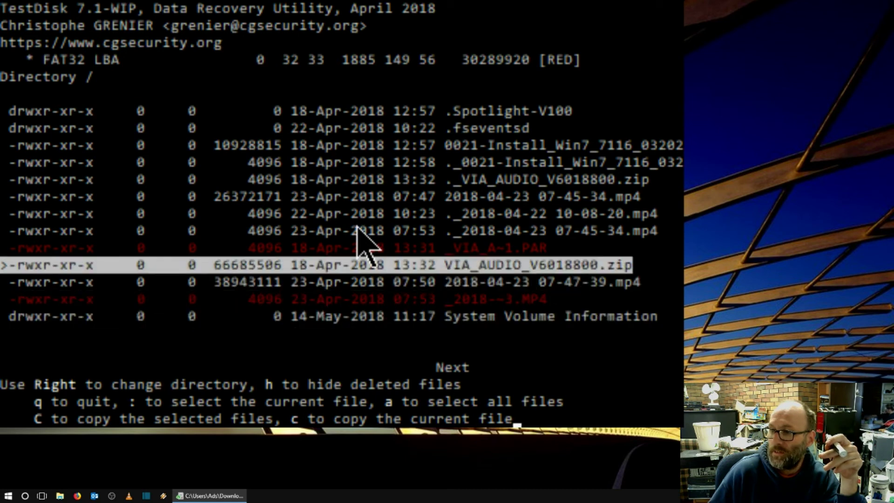
key("Up")
key("Up")
key("Up")
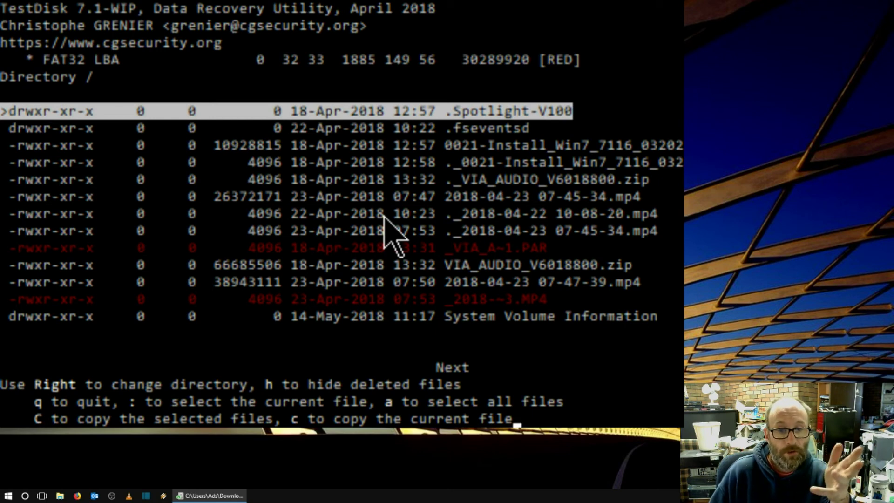
Select the deleted _2018-~3.MP4 entry and start copying it to a chosen destination
key("Down")
key("Down")
key("Down")
key("Down")
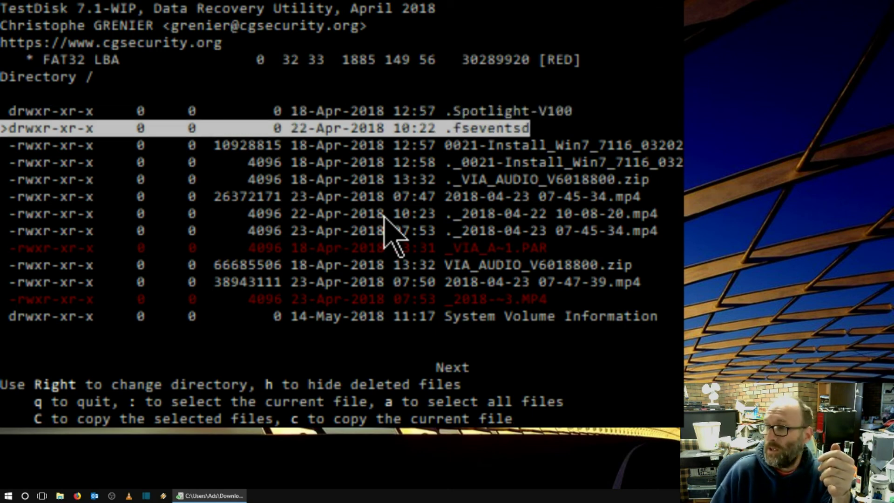
key("Down")
key("Down")
key("Down")
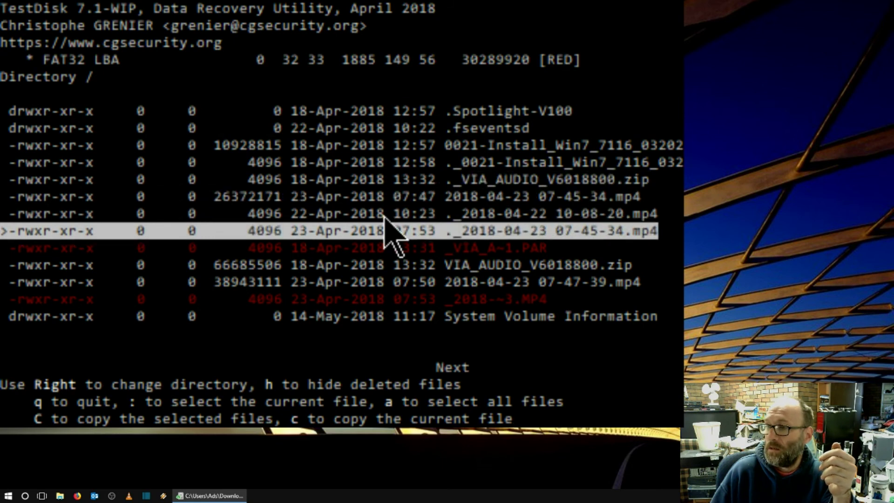
key("Up")
key("Up")
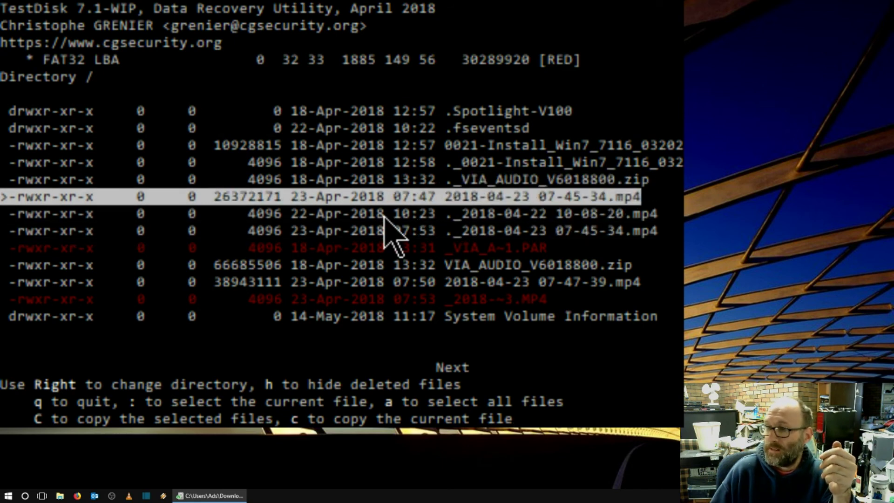
key("Down")
key("Down")
key("Down")
key("Down")
key("Down")
key("Down")
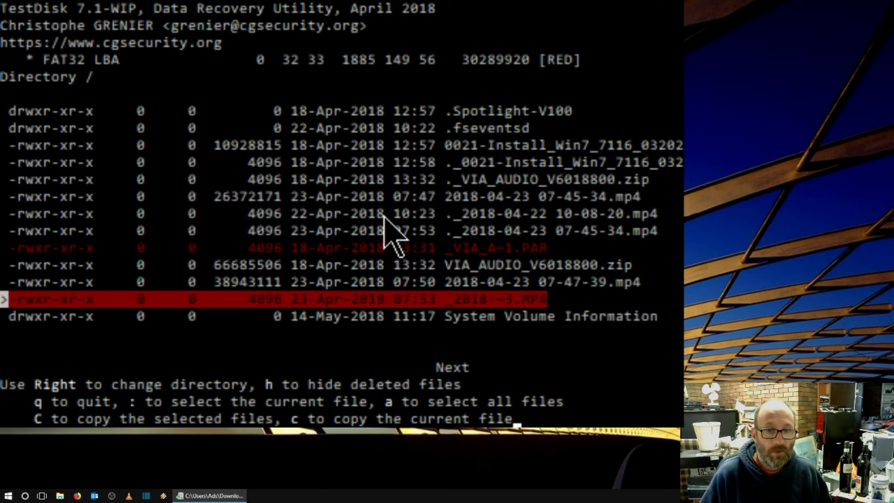
key("c")
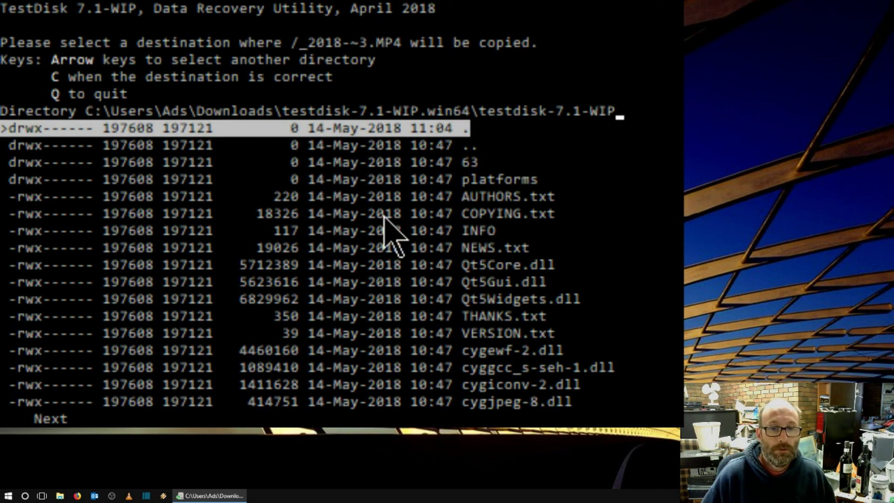
Accept the testdisk-7.1-WIP folder as destination for _2018-~3.MP4, returning to the RED file list
key("Down")
key("Down")
key("Down")
key("Down")
key("Down")
key("Down")
key("Down")
key("Down")
key("Down")
key("Down")
key("Down")
key("Down")
key("Down")
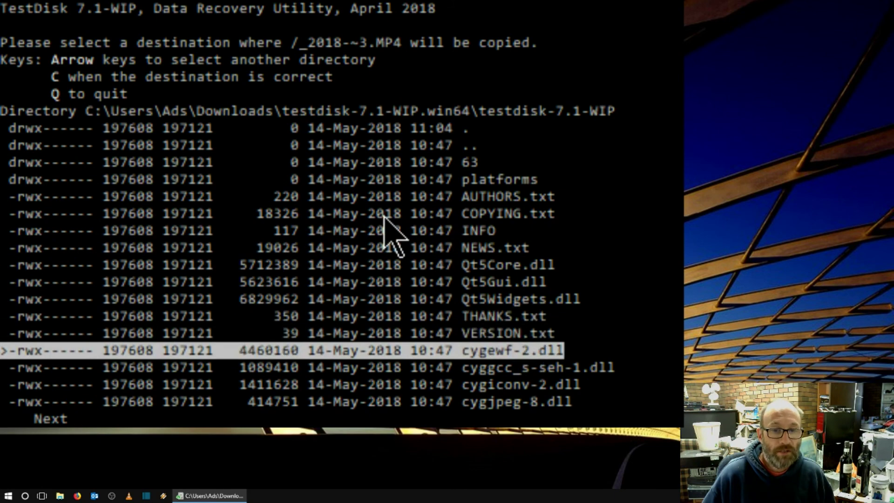
key("Down")
key("Down")
key("Down")
key("Down")
key("Down")
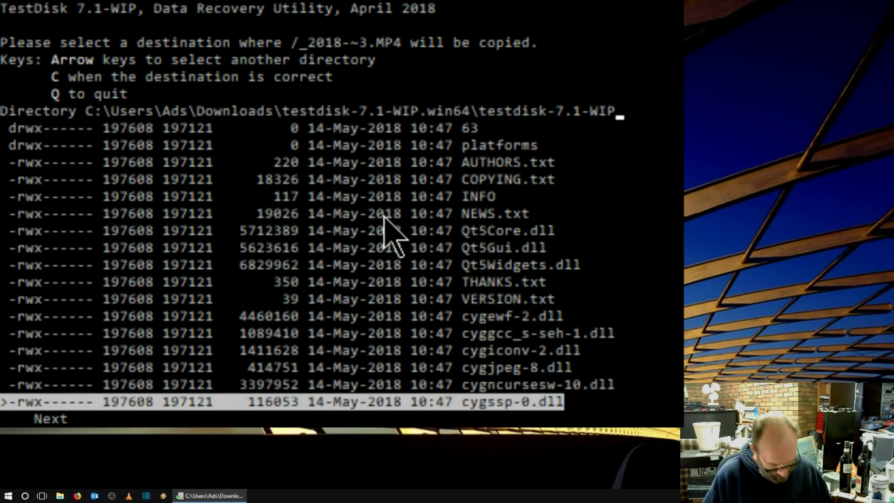
key("q")
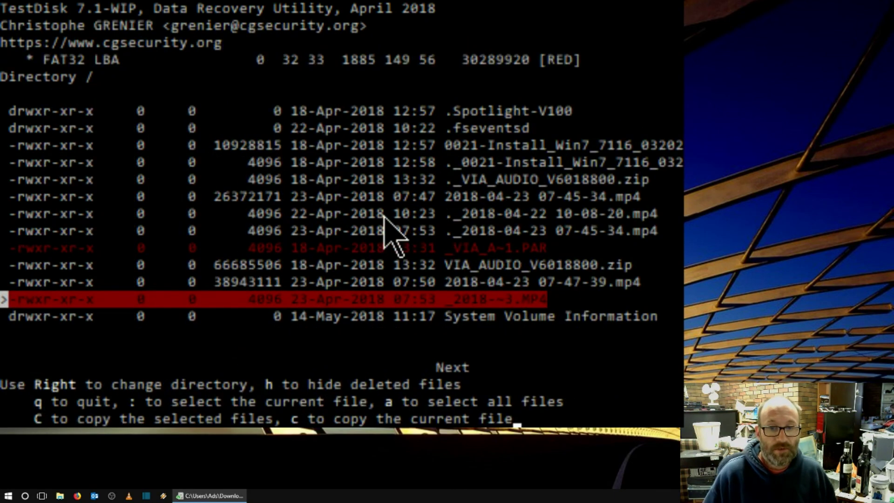